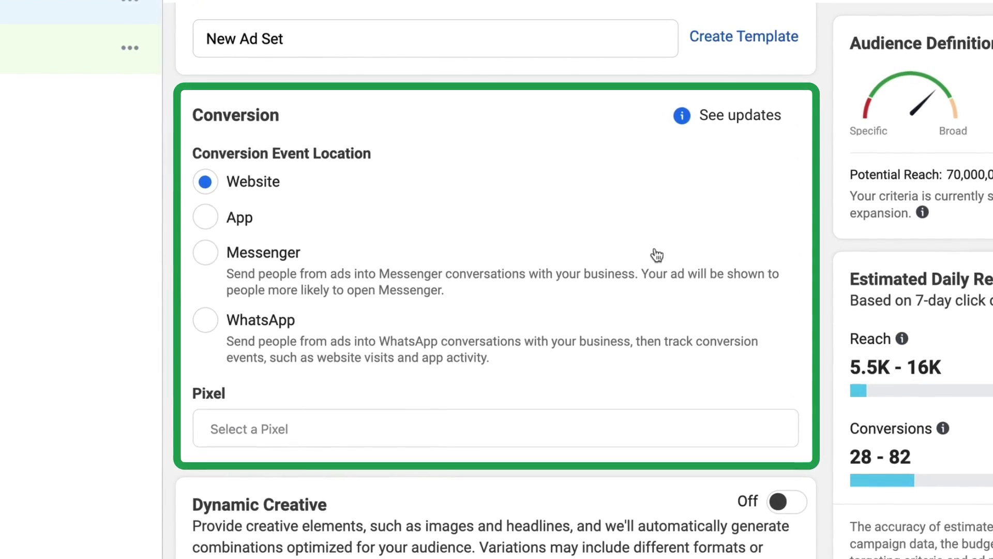
pyautogui.scroll(-4, 299, 249)
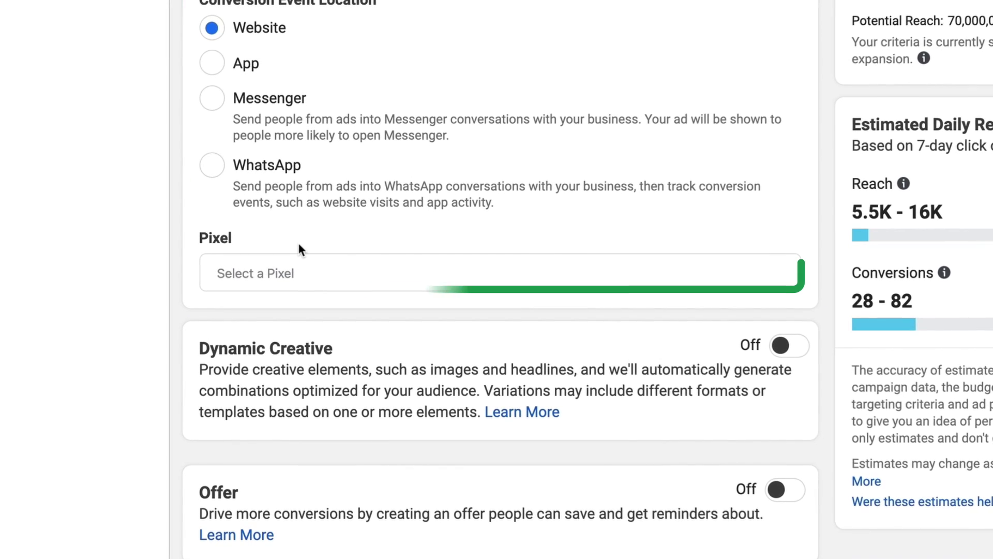
# Step: Check which pixels the ad set can use in the Pixel dropdown
pyautogui.click(296, 268)
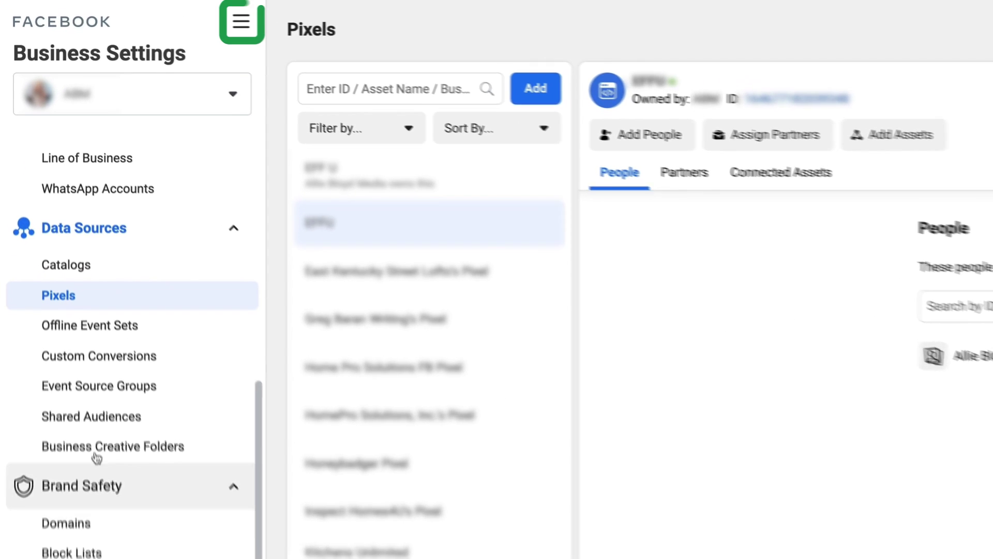
# Step: Start adding a new domain from Business Settings' Brand Safety > Domains page
pyautogui.click(202, 17)
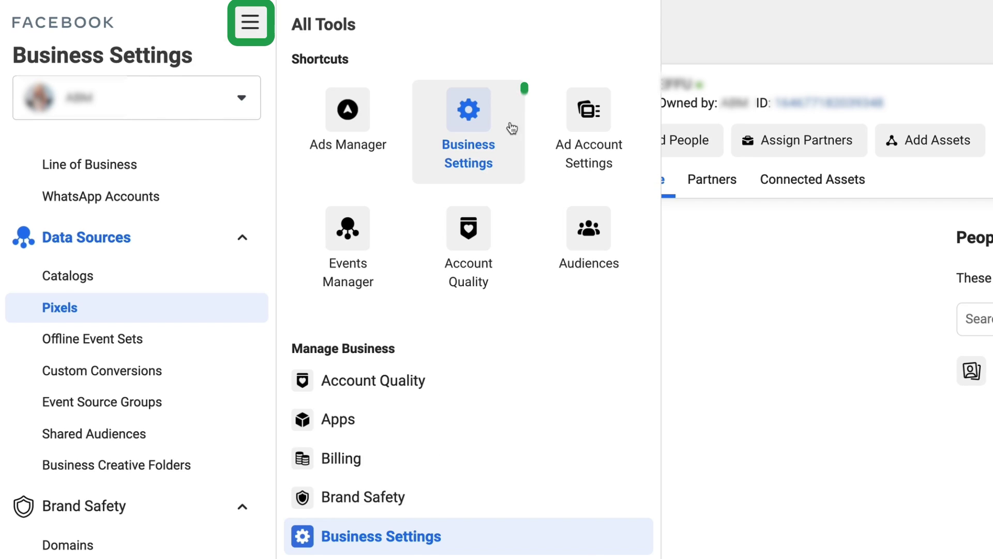
pyautogui.click(508, 156)
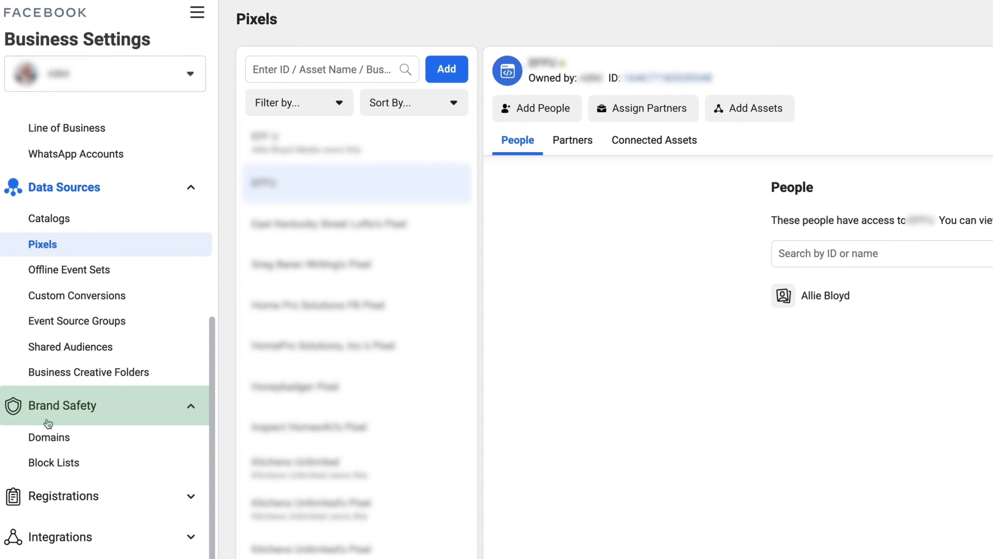
pyautogui.click(44, 440)
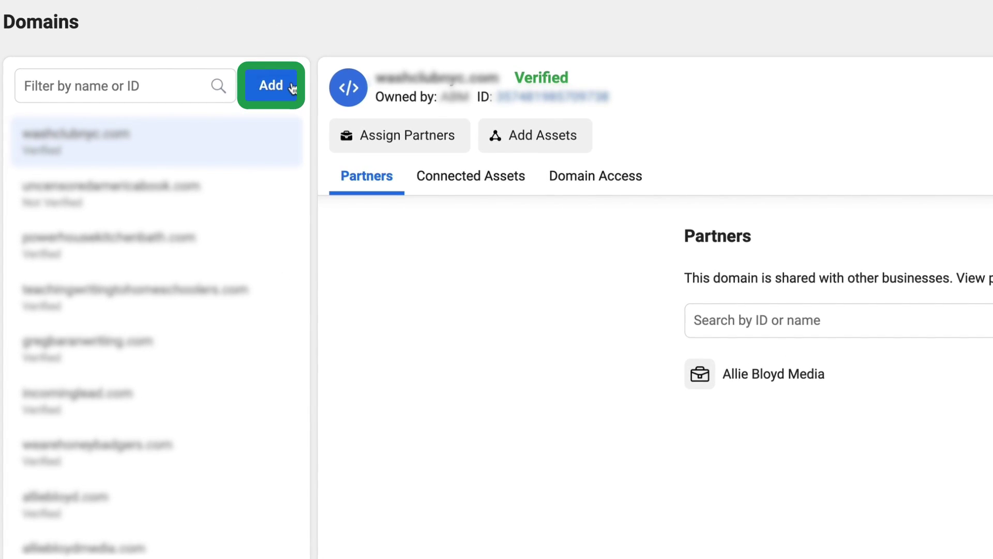
pyautogui.click(270, 86)
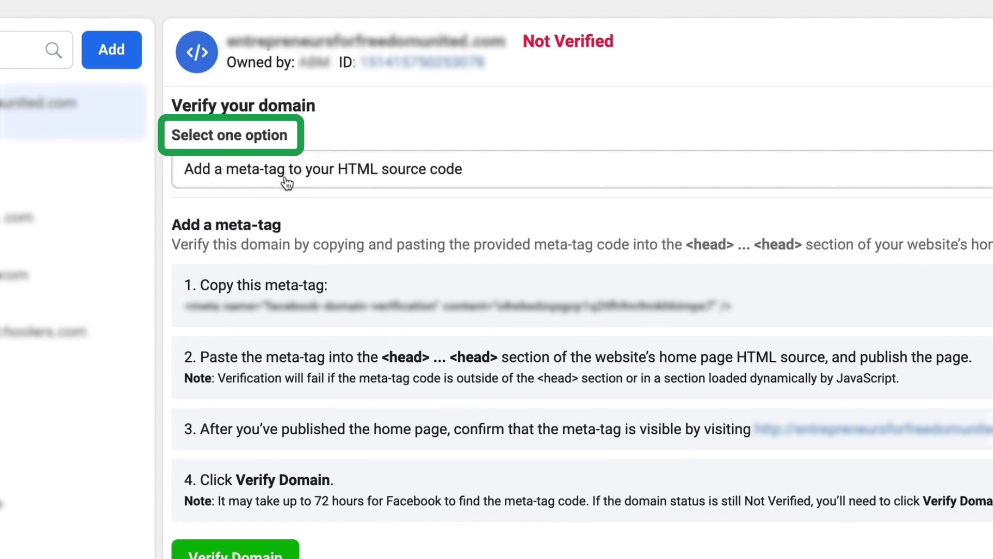
# Step: Show the domain's verification methods to pick the DNS TXT record option
pyautogui.click(287, 183)
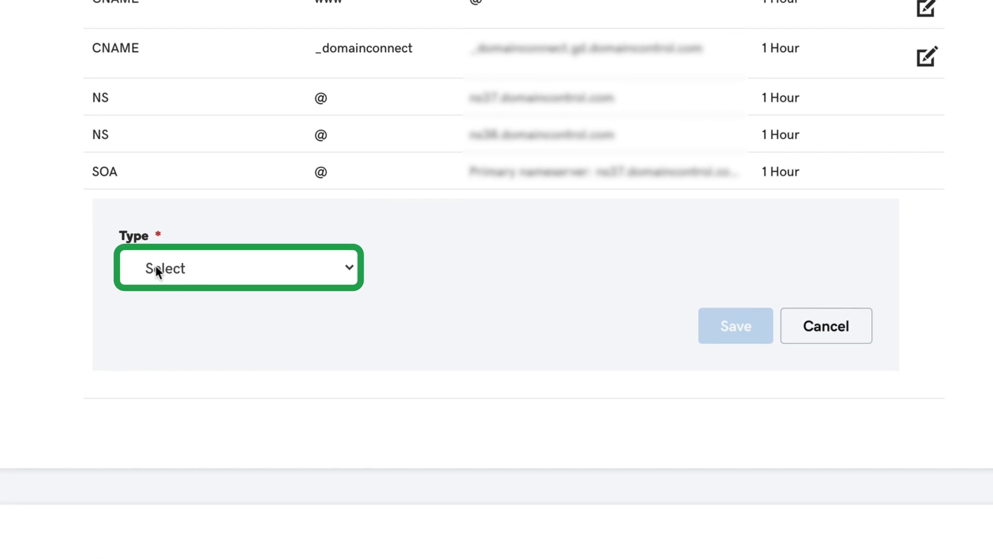
# Step: Make GoDaddy's new DNS record a TXT record
pyautogui.click(155, 265)
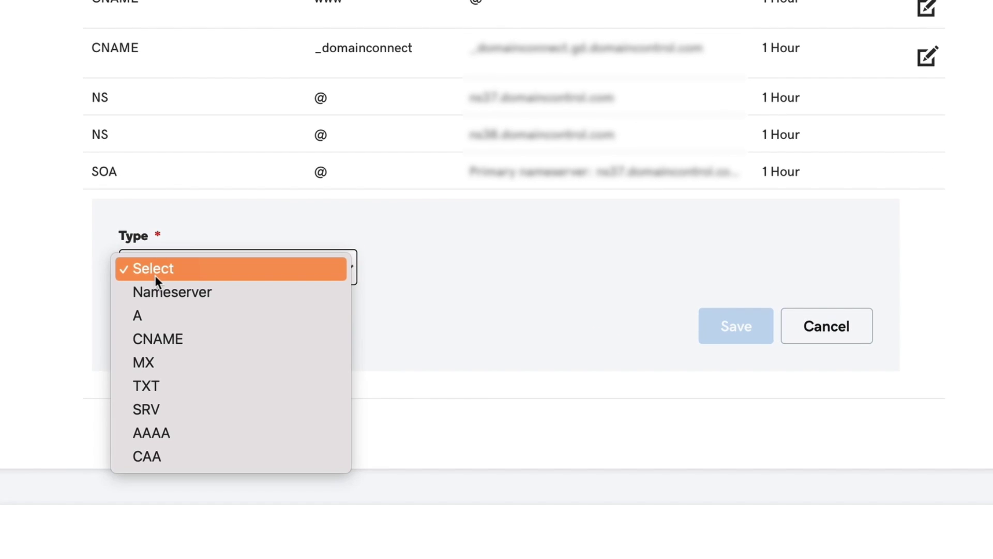
pyautogui.click(171, 394)
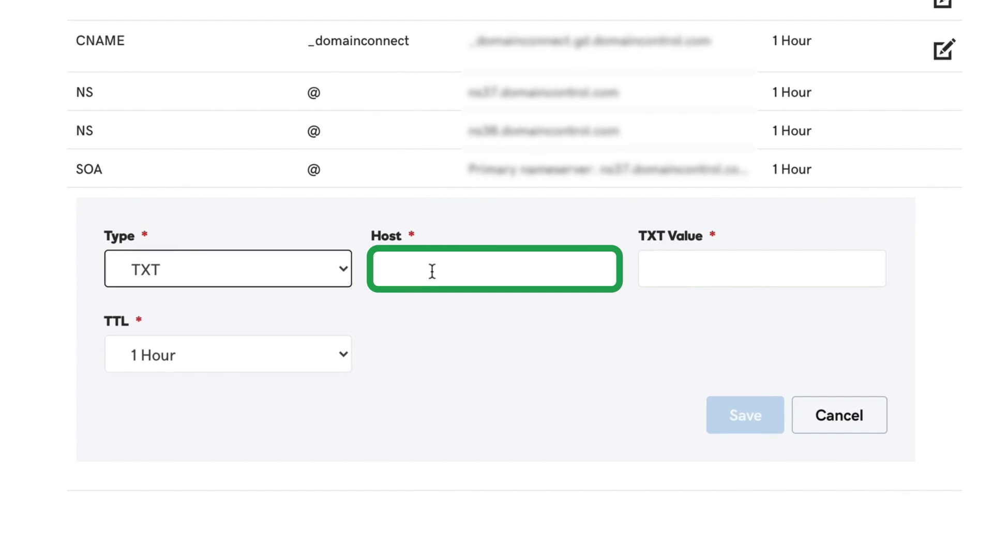
pyautogui.write('@')
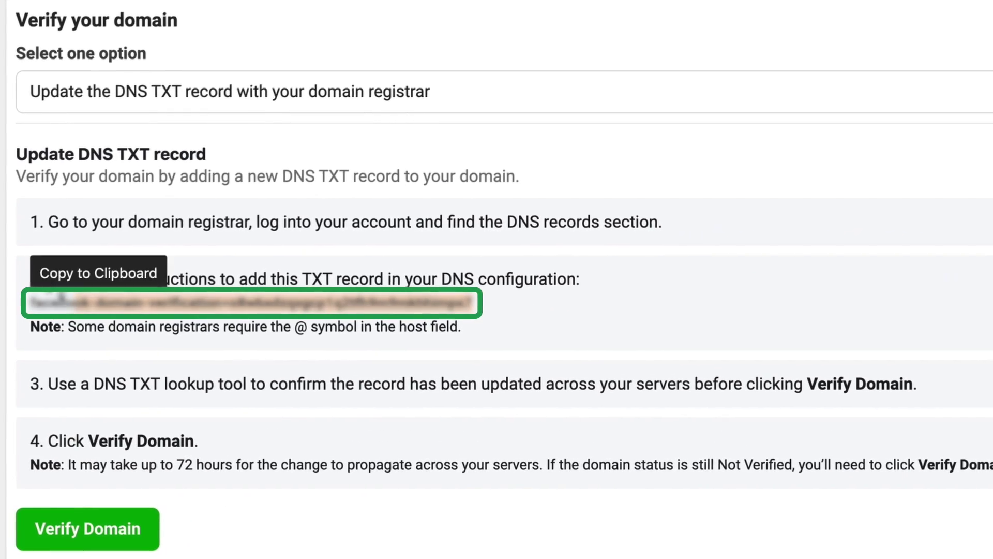
# Step: Copy the TXT verification value shown under step 2
pyautogui.click(77, 303)
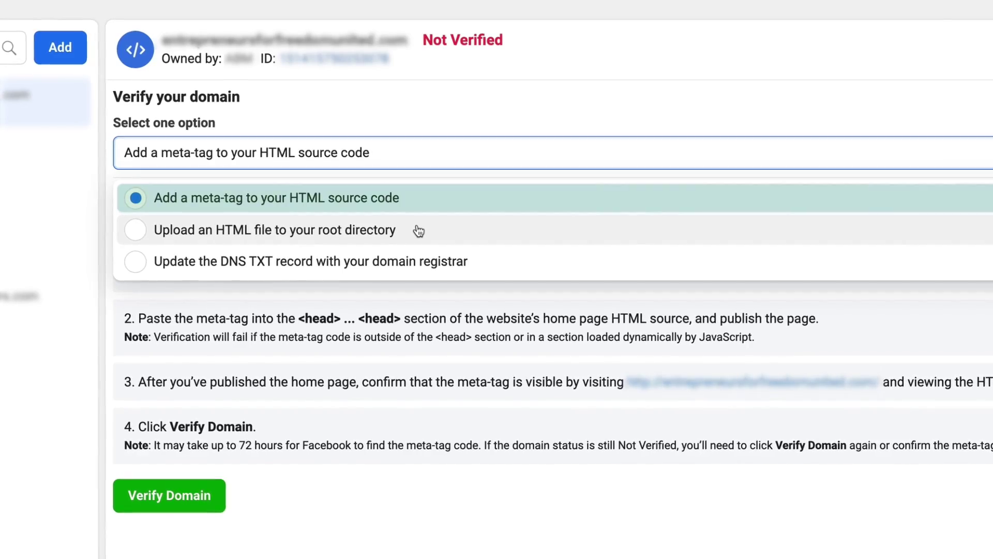
# Step: Keep meta-tag verification and add yourdomainhere.com to the business
pyautogui.click(373, 198)
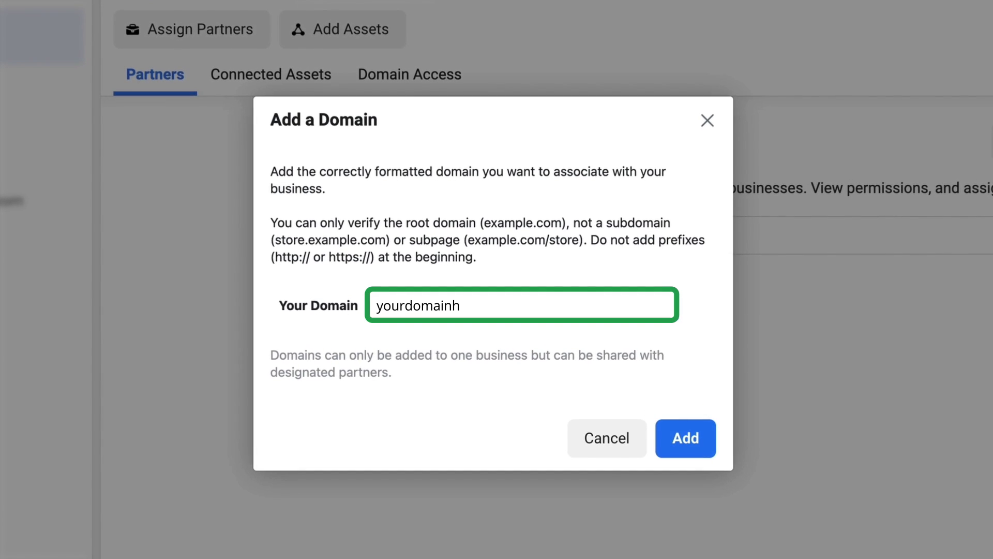
pyautogui.write('.com')
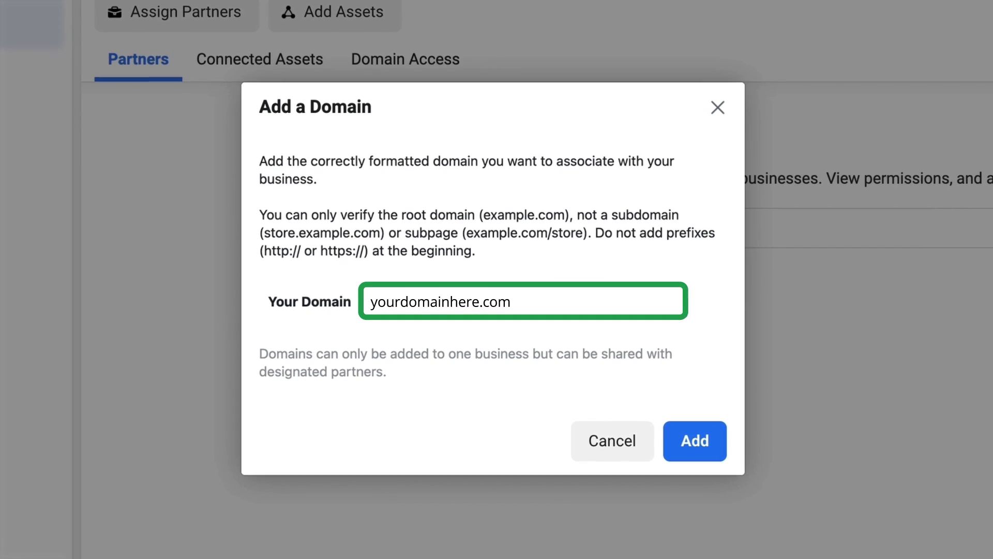
pyautogui.click(683, 440)
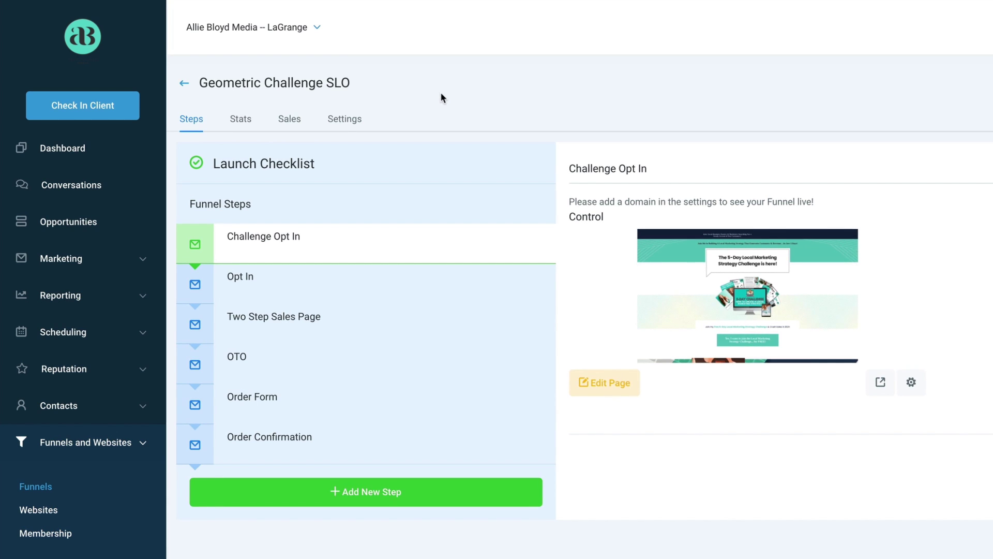
# Step: View the HighLevel funnel's head tracking code under its Settings tab
pyautogui.click(358, 123)
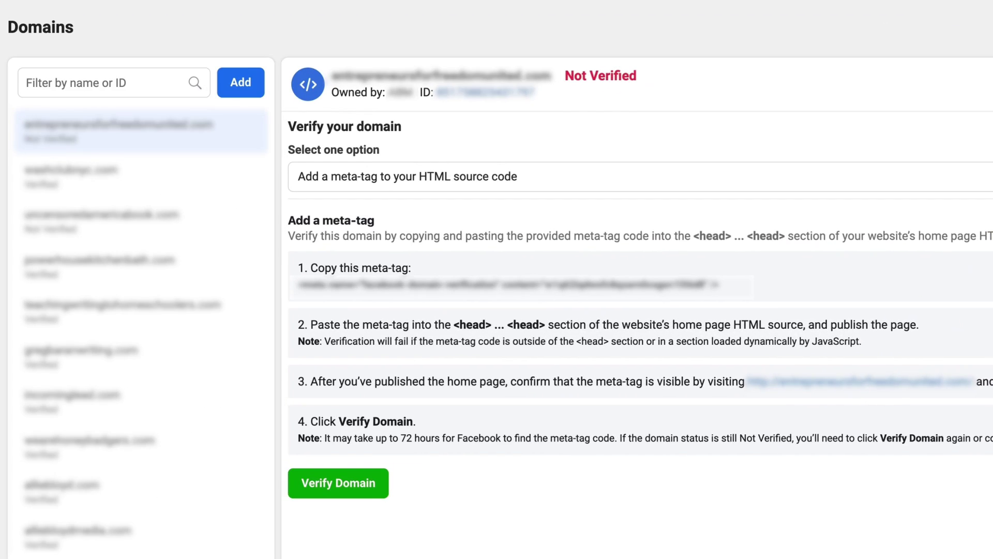
# Step: Run Verify Domain on the meta-tag verification page
pyautogui.click(343, 486)
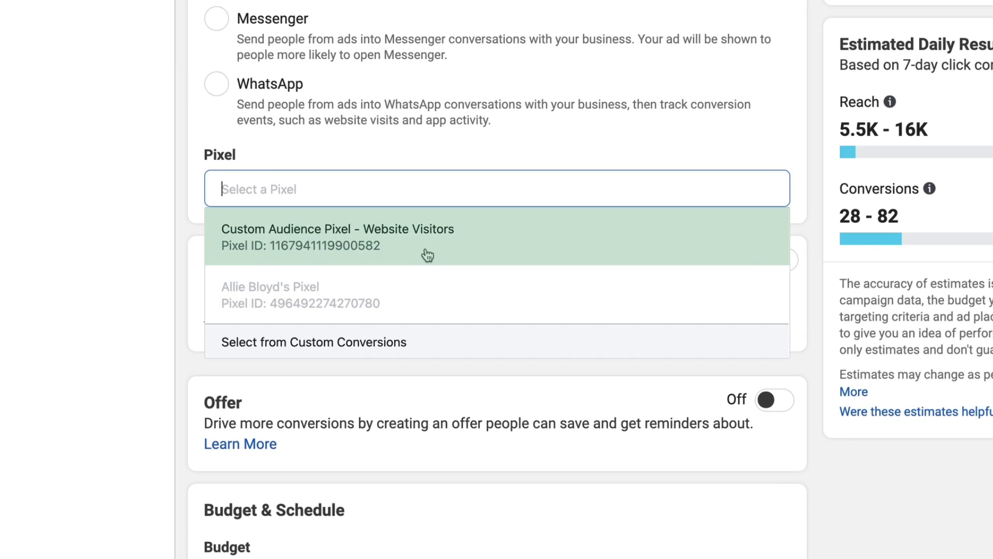
# Step: Choose the Custom Audience Pixel – Website Visitors and list its conversion events
pyautogui.click(428, 255)
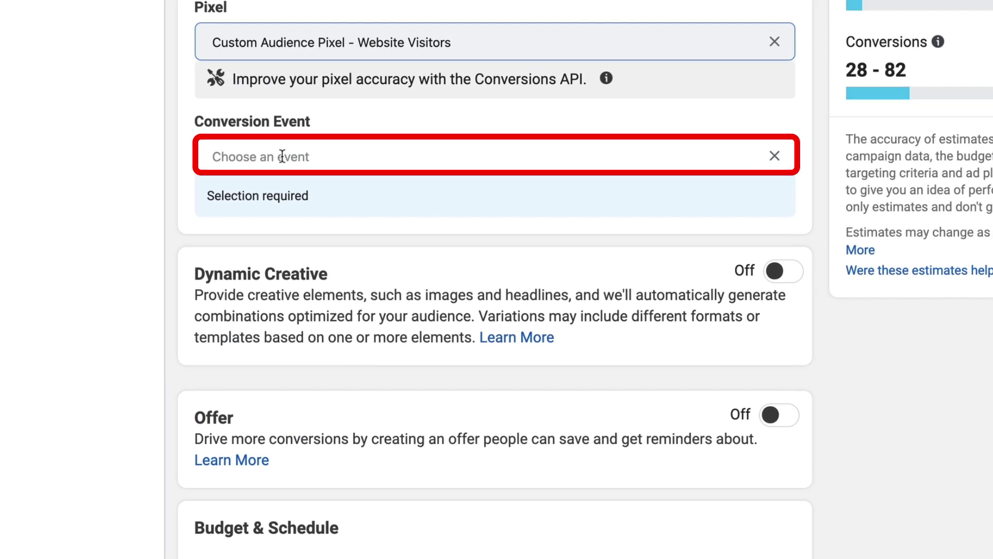
pyautogui.click(281, 155)
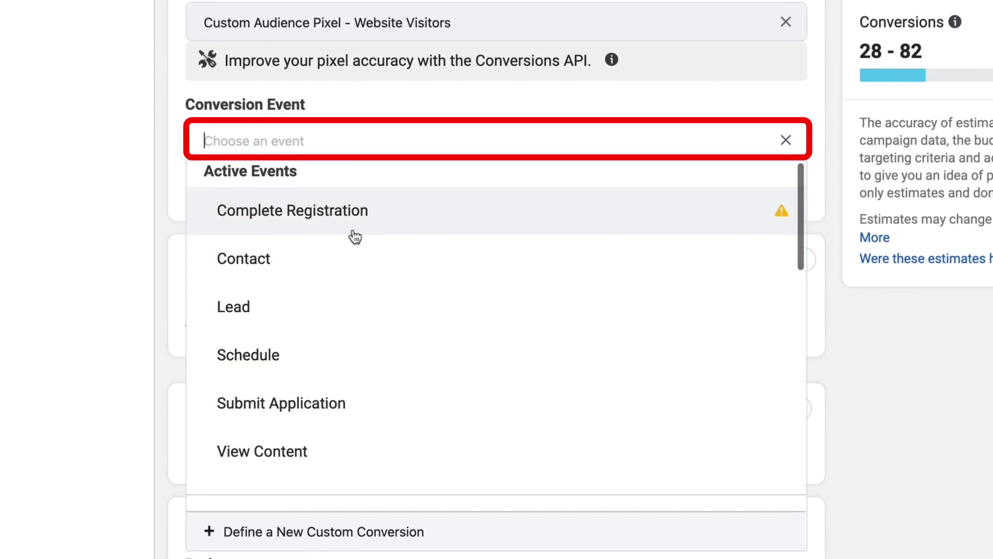
pyautogui.scroll(-3, 350, 236)
pyautogui.scroll(-2, 355, 233)
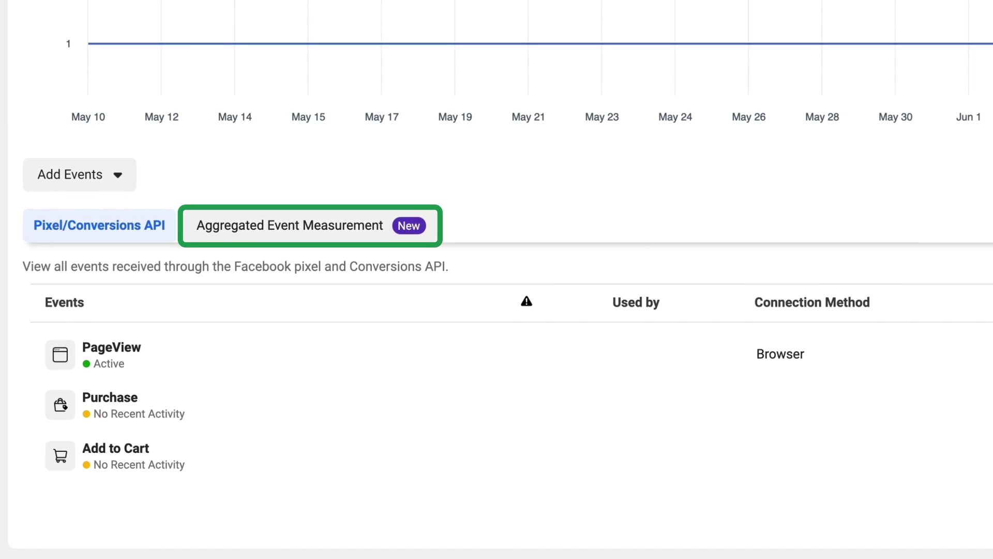
# Step: Configure web events under Aggregated Event Measurement and confirm editing the domain's events
pyautogui.click(300, 221)
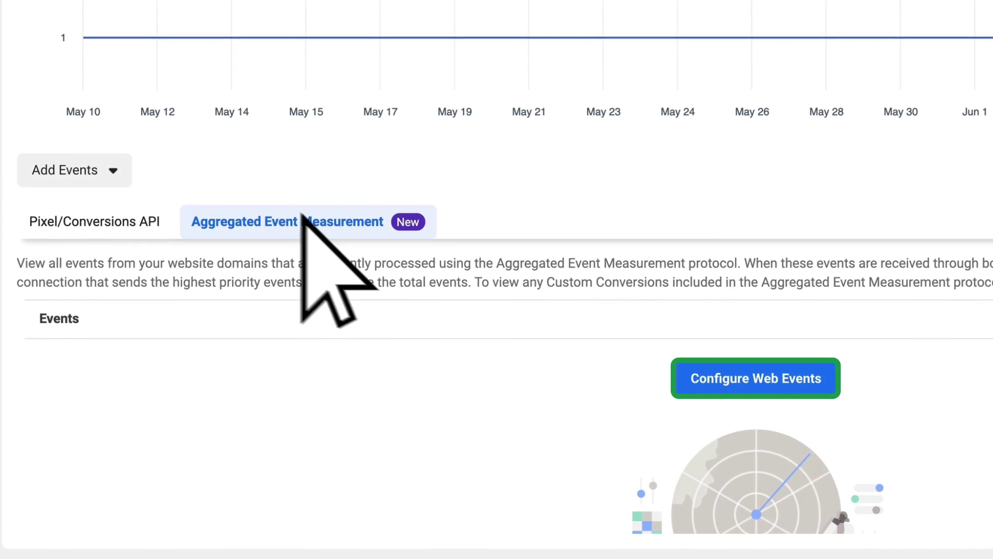
pyautogui.click(776, 390)
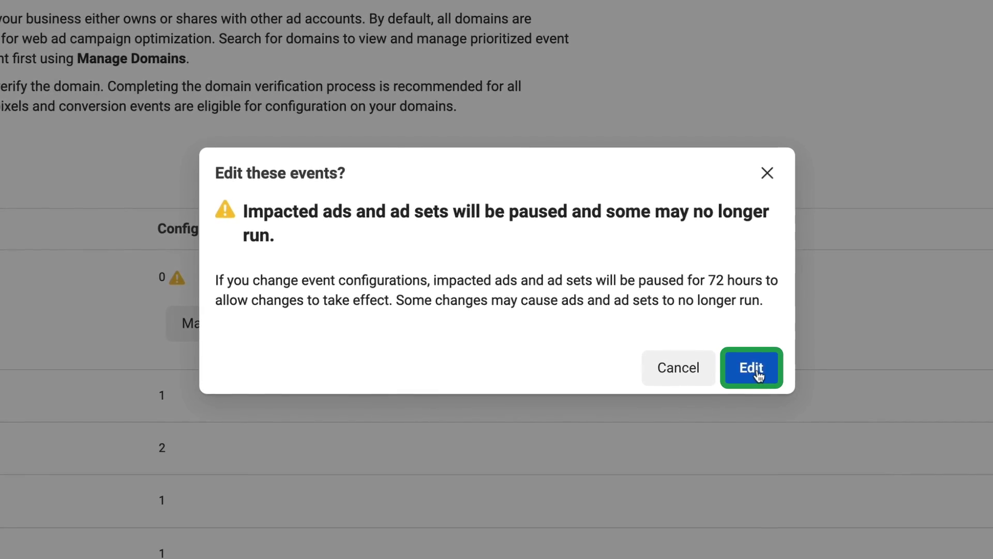
pyautogui.click(752, 367)
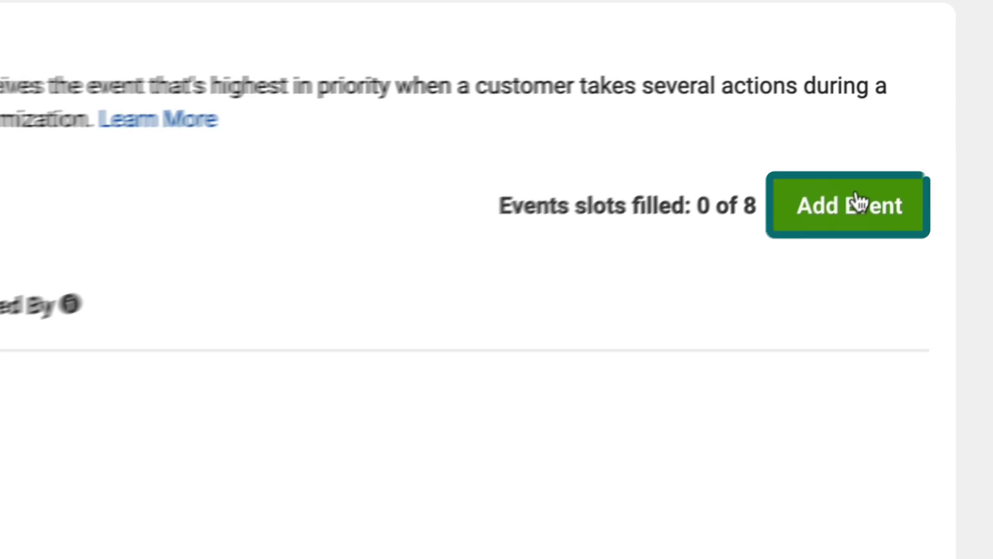
# Step: Add the first event slot, choose the domain's pixel, and set its event to Purchase
pyautogui.click(854, 219)
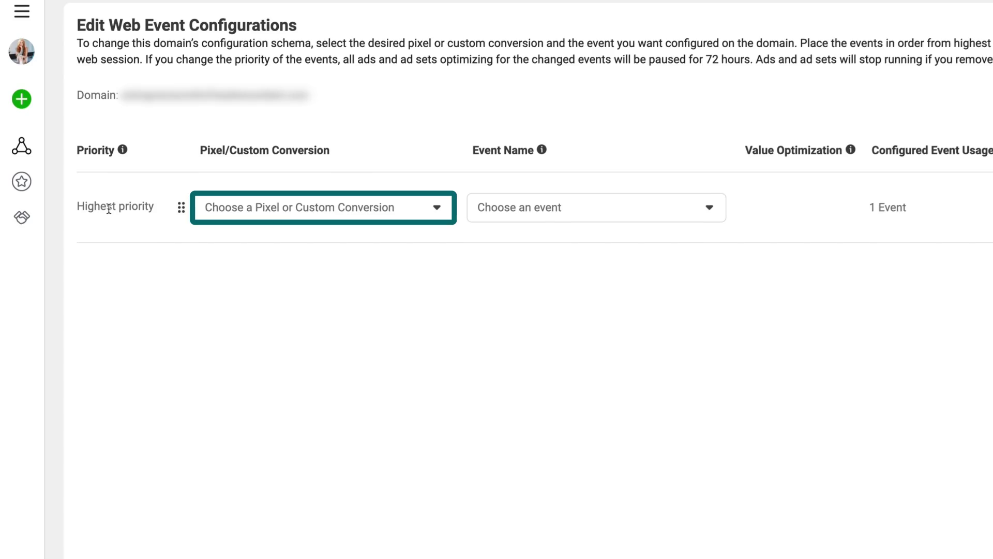
pyautogui.click(326, 207)
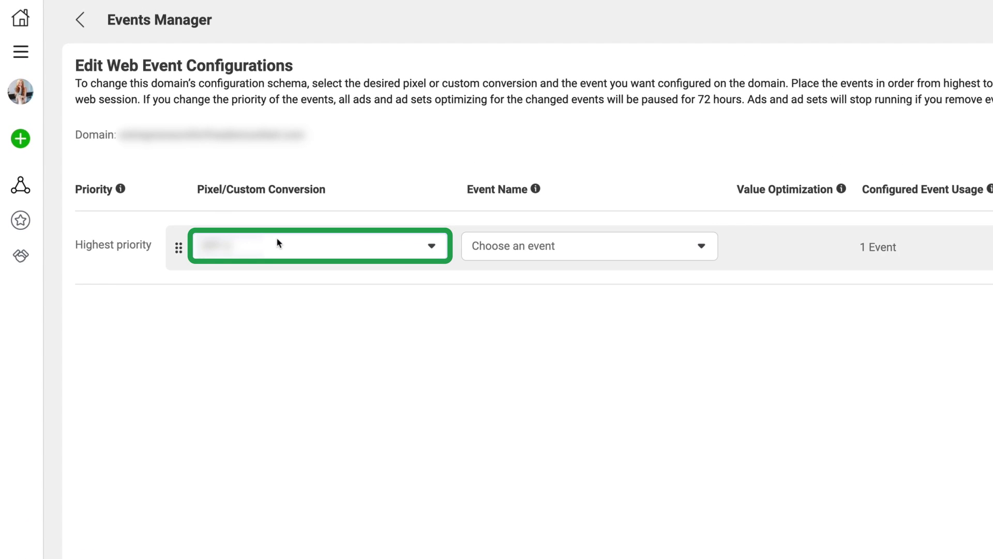
pyautogui.click(276, 242)
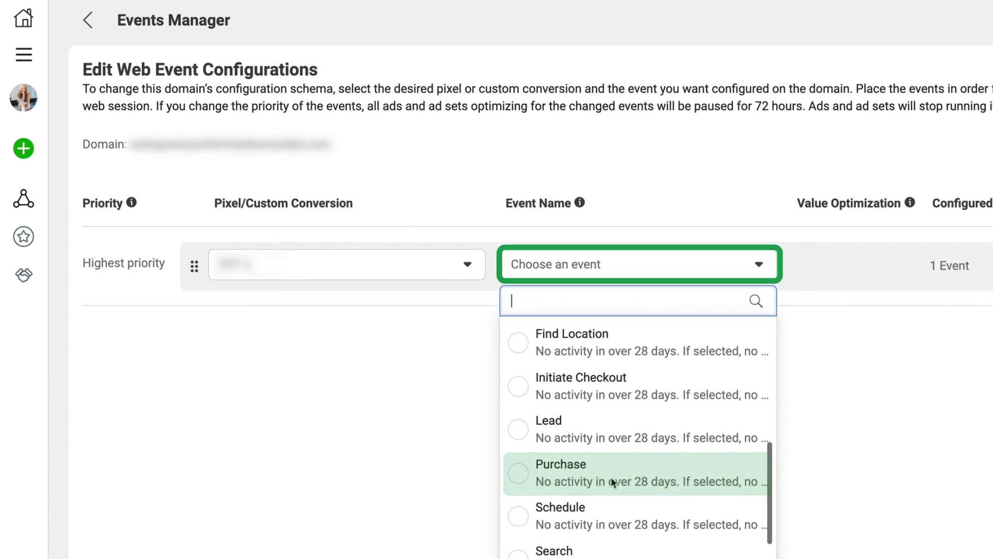
pyautogui.click(614, 486)
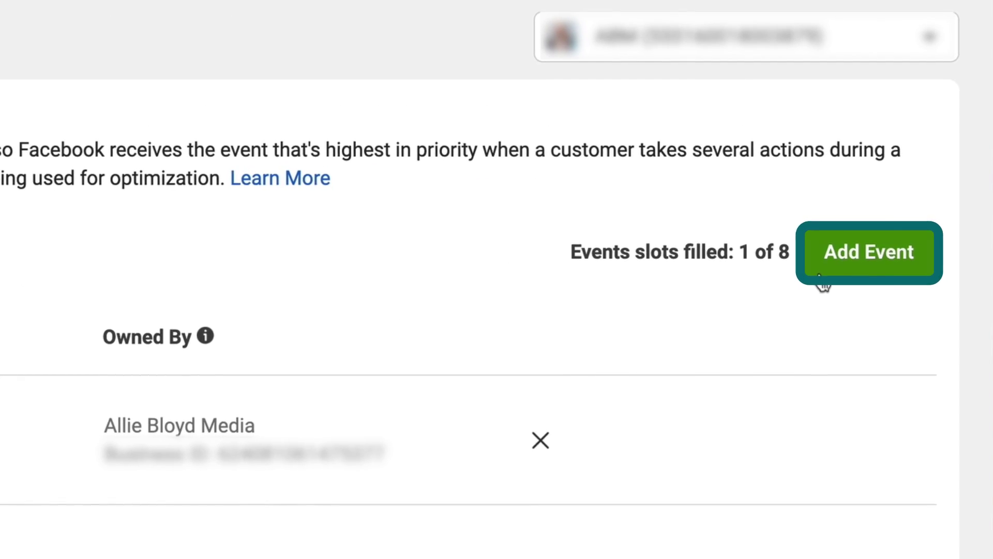
# Step: Add Initiate Checkout as the second event row and acknowledge the 72-hour change restriction
pyautogui.click(823, 285)
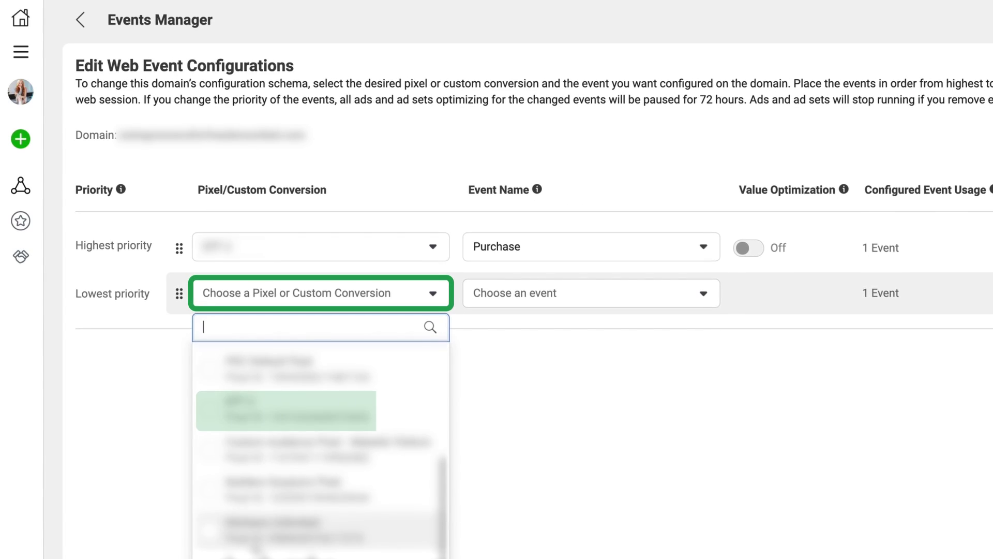
pyautogui.click(321, 412)
pyautogui.click(550, 295)
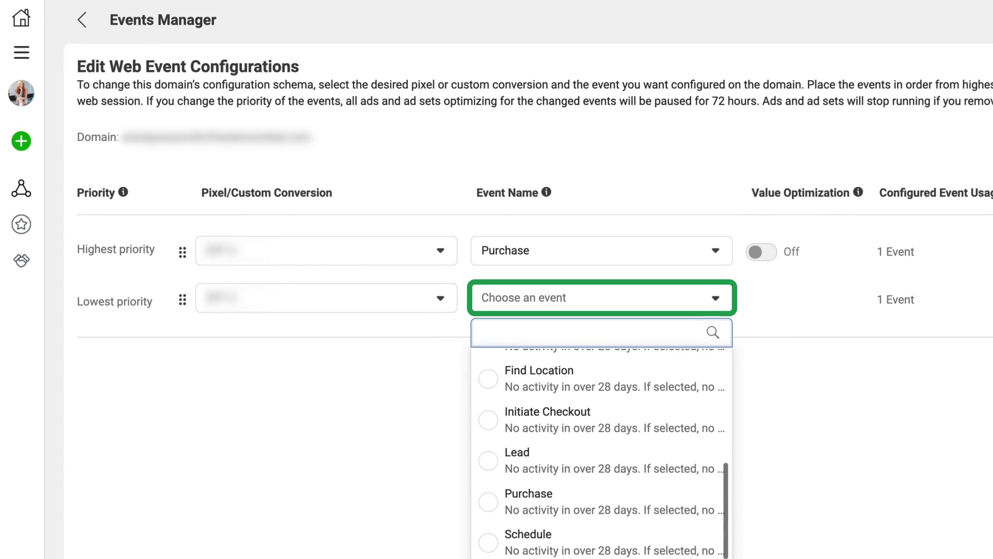
pyautogui.click(550, 420)
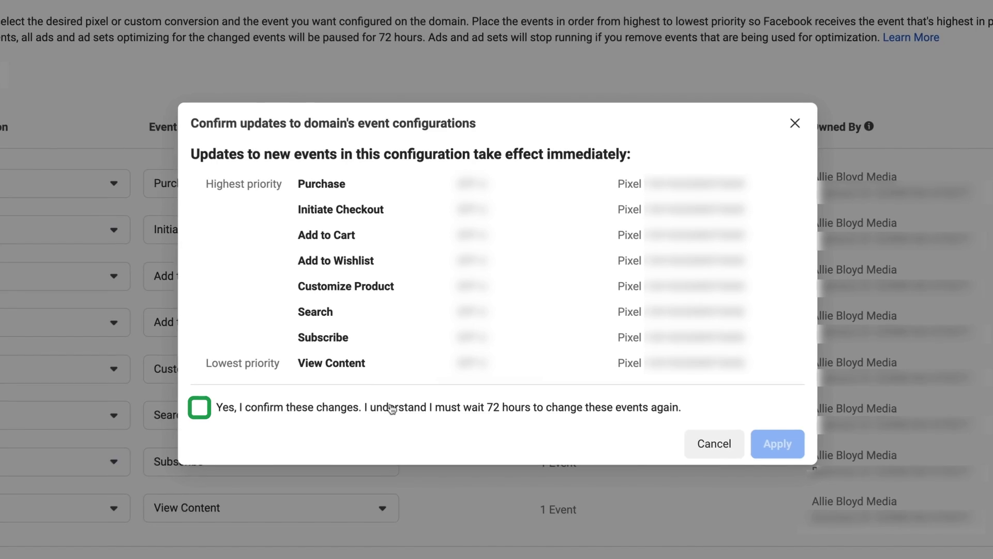
pyautogui.click(375, 406)
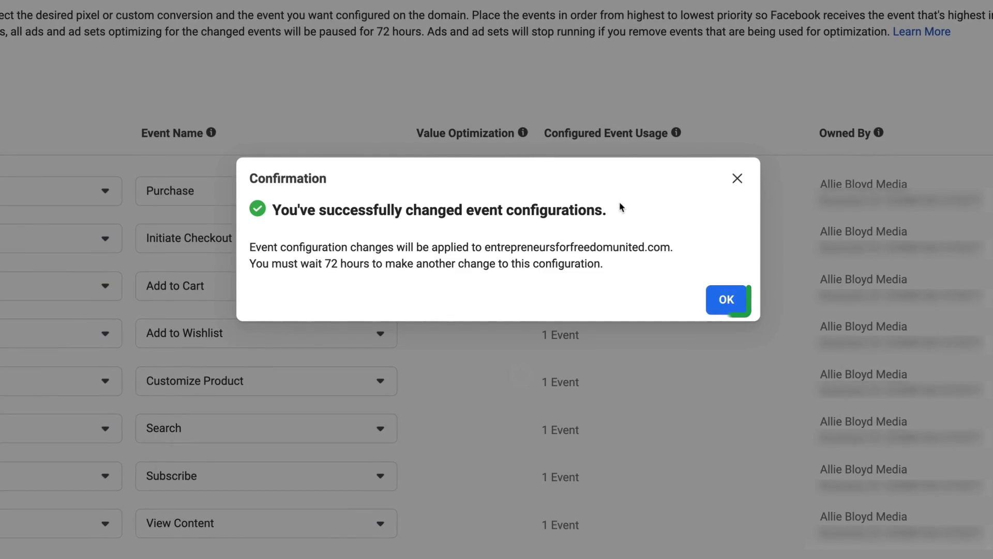